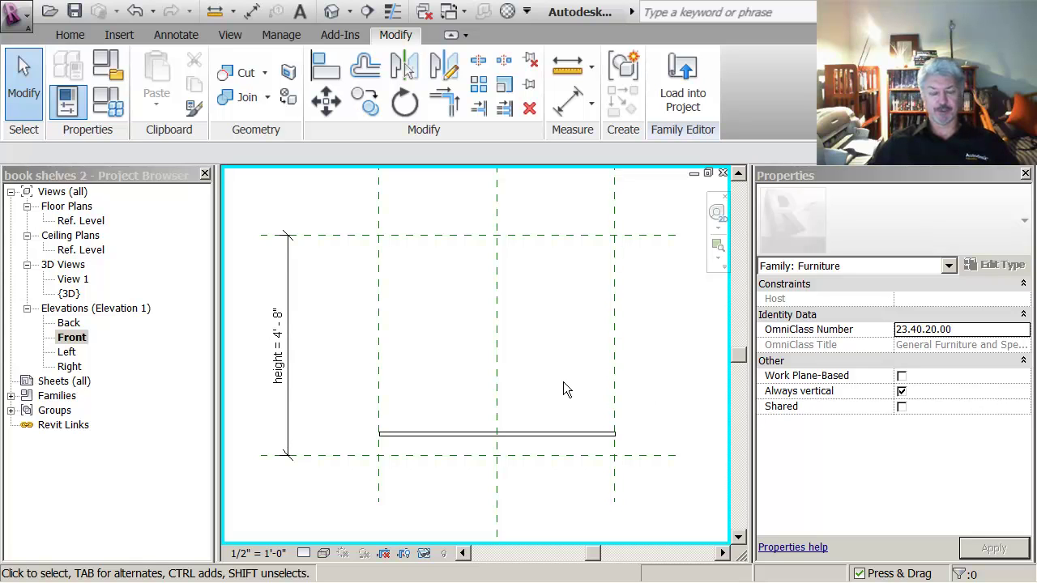
Select the shelf extrusion in the Front elevation
{"action": "left_click", "coordinate": [561, 435]}
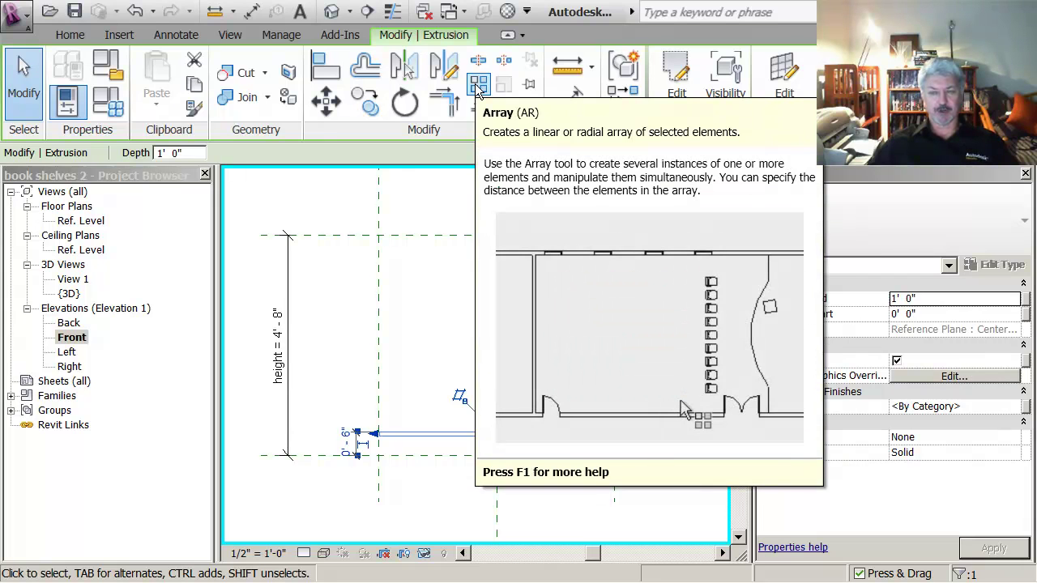
Start an array of the shelf with Group and Associate on and Move To set to Last
{"action": "left_click", "coordinate": [478, 85]}
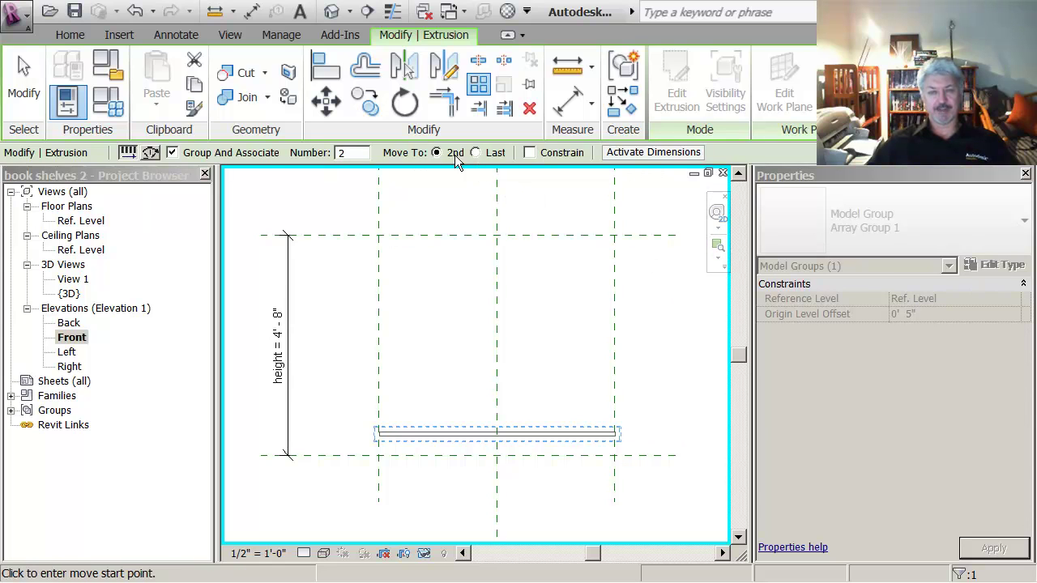
{"action": "left_click", "coordinate": [476, 153]}
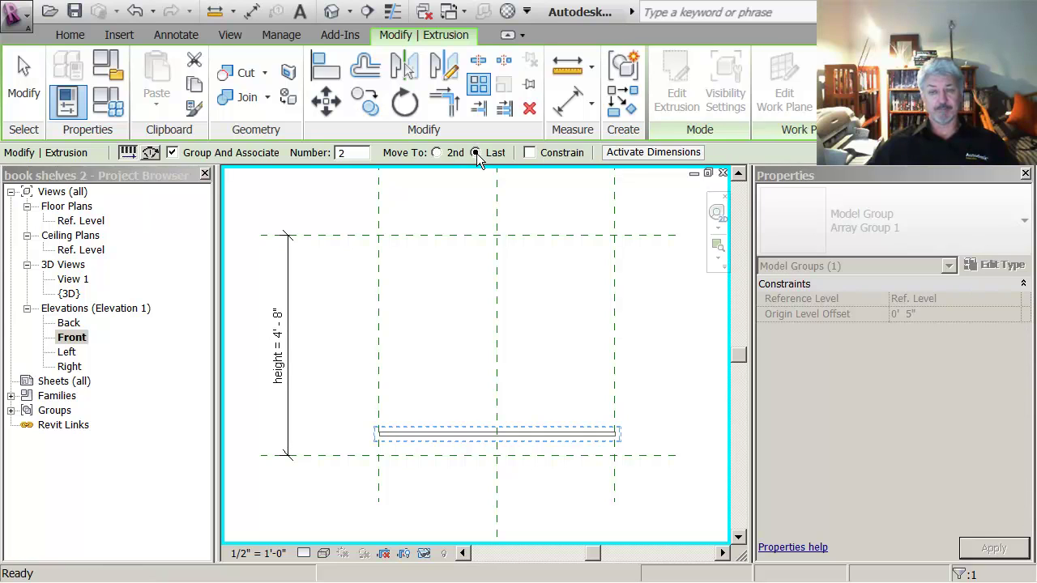
Array the shelf, constrained, from its base up to the top reference plane, making two shelves
{"action": "left_click", "coordinate": [530, 154]}
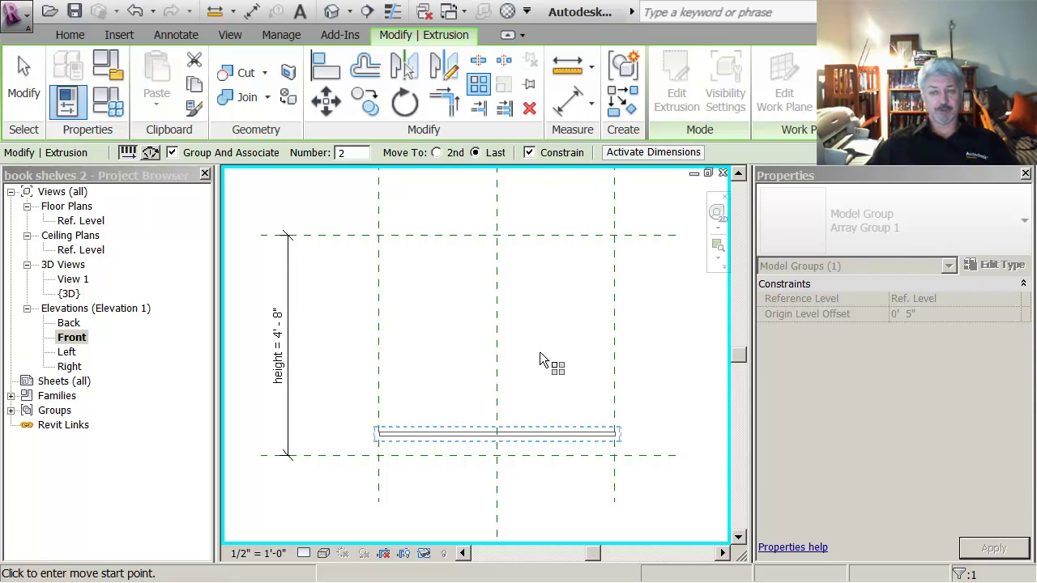
{"action": "left_click", "coordinate": [541, 438]}
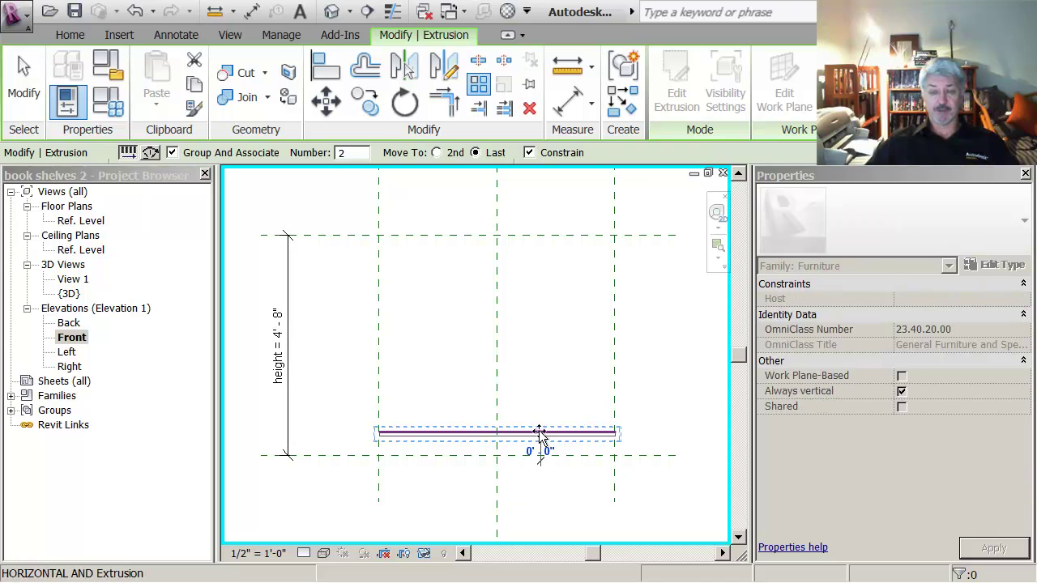
{"action": "left_click", "coordinate": [538, 237]}
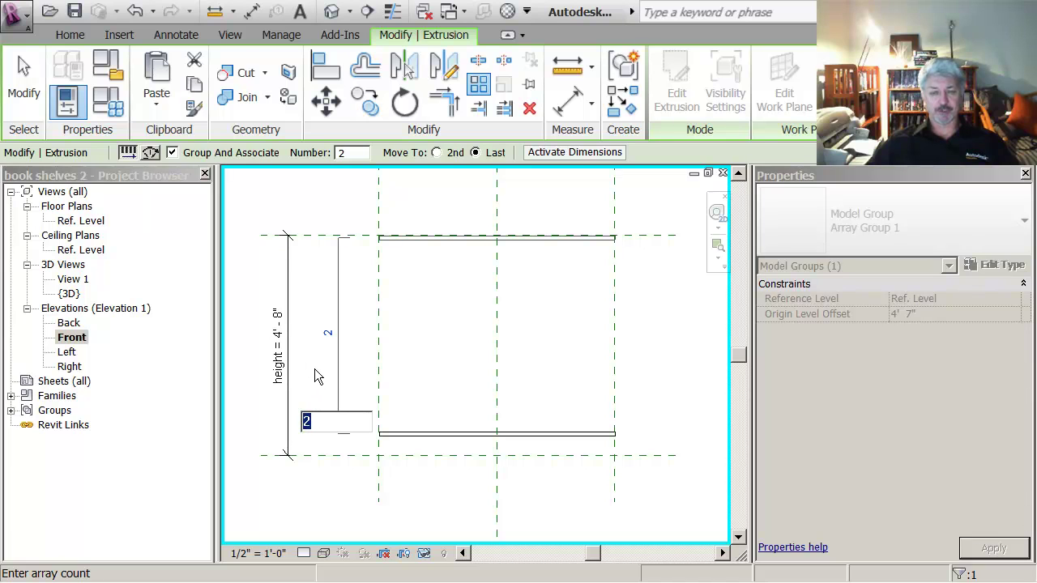
{"action": "key", "text": "Return"}
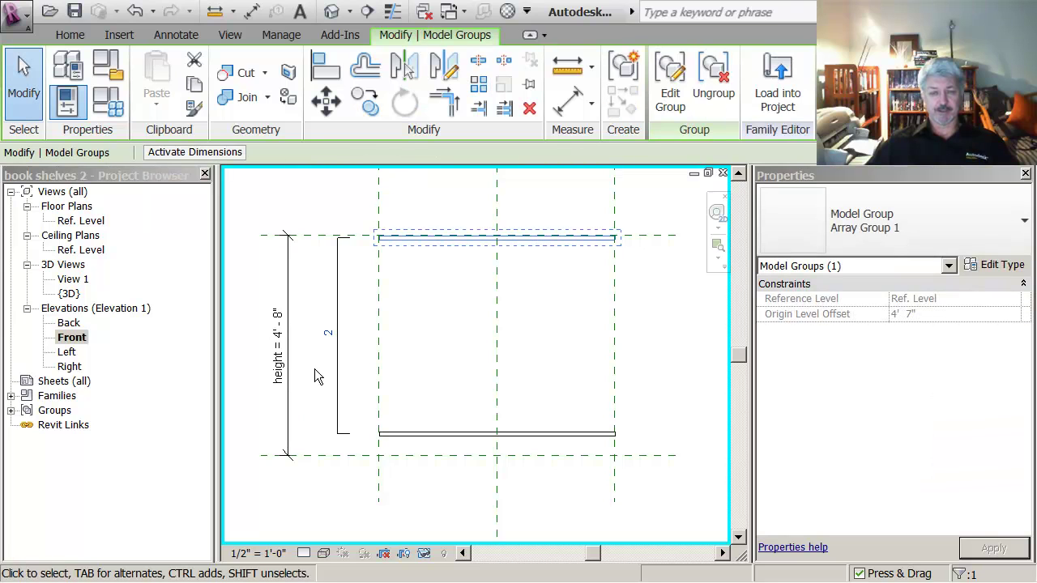
{"action": "key", "text": "Escape"}
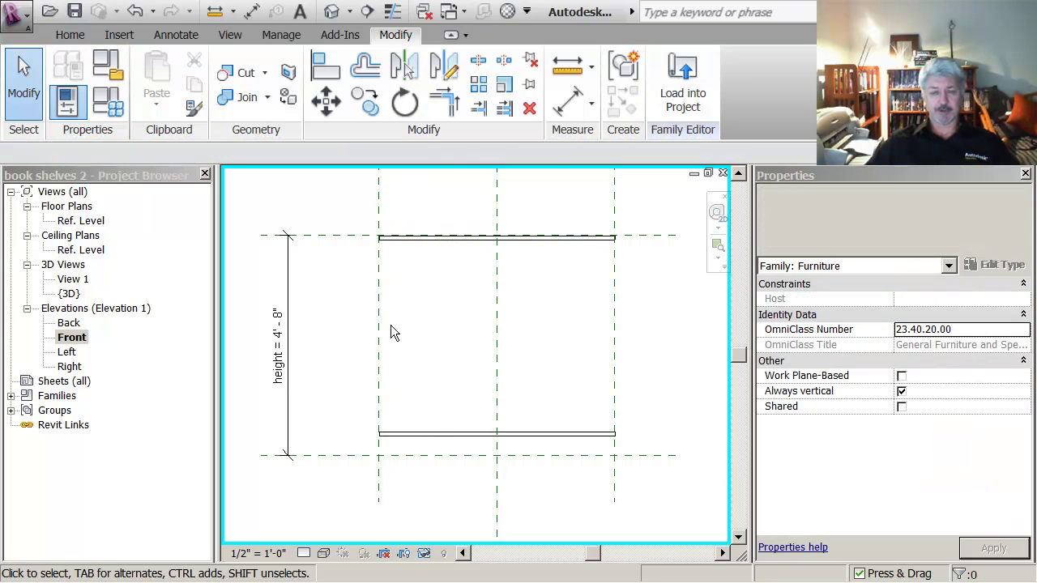
Select the shelf array group and change its count to 5, then to 16
{"action": "left_click", "coordinate": [421, 435]}
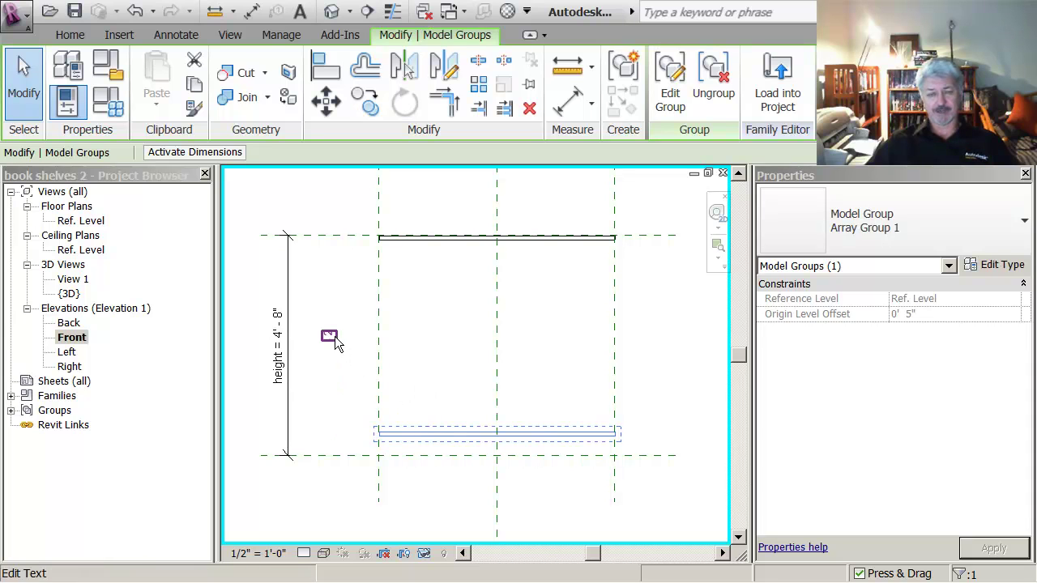
{"action": "left_click", "coordinate": [330, 336]}
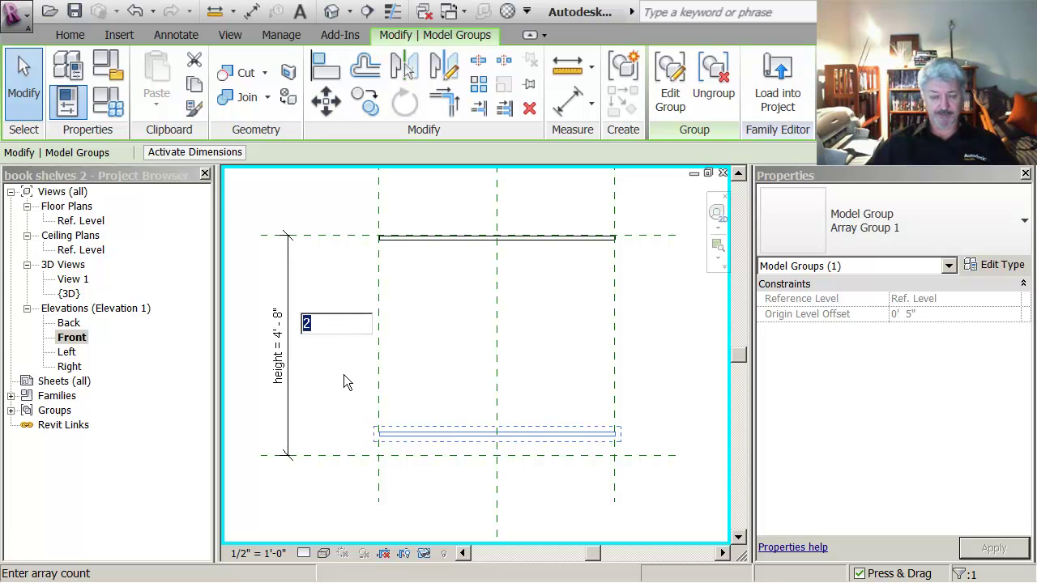
{"action": "type", "text": "5"}
{"action": "key", "text": "Return"}
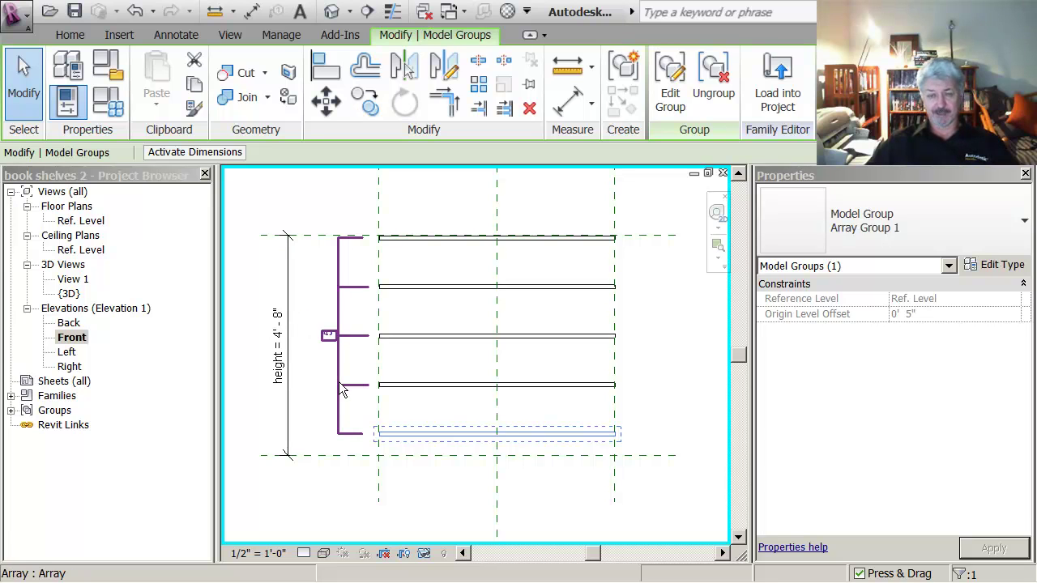
{"action": "left_click", "coordinate": [330, 339]}
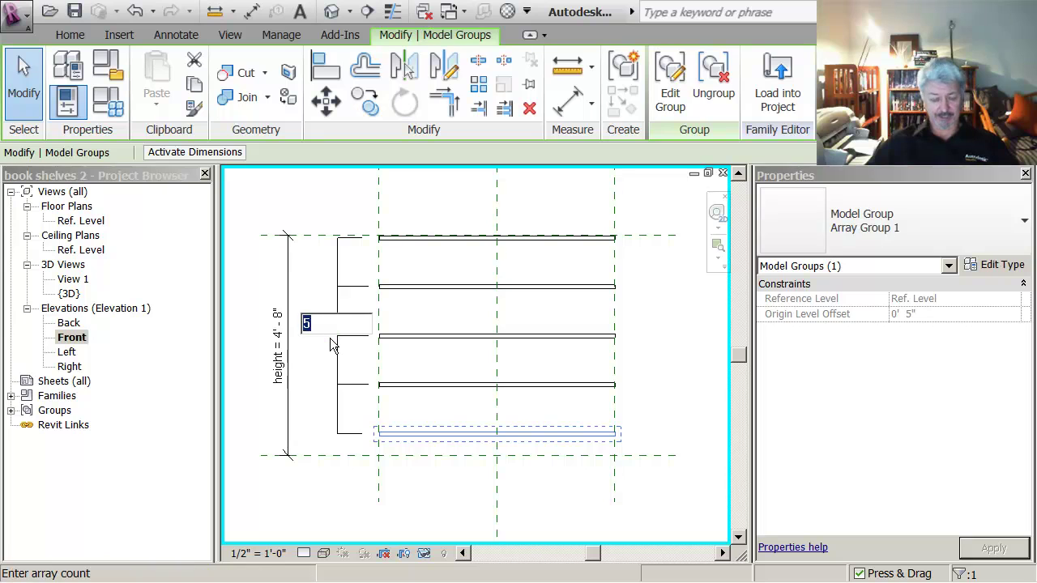
{"action": "type", "text": "16"}
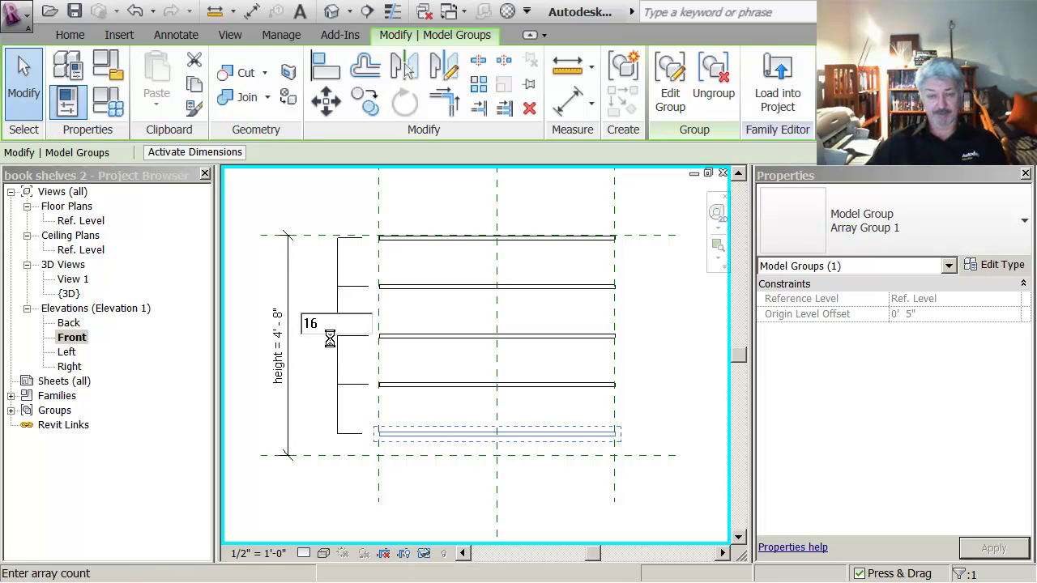
{"action": "key", "text": "Return"}
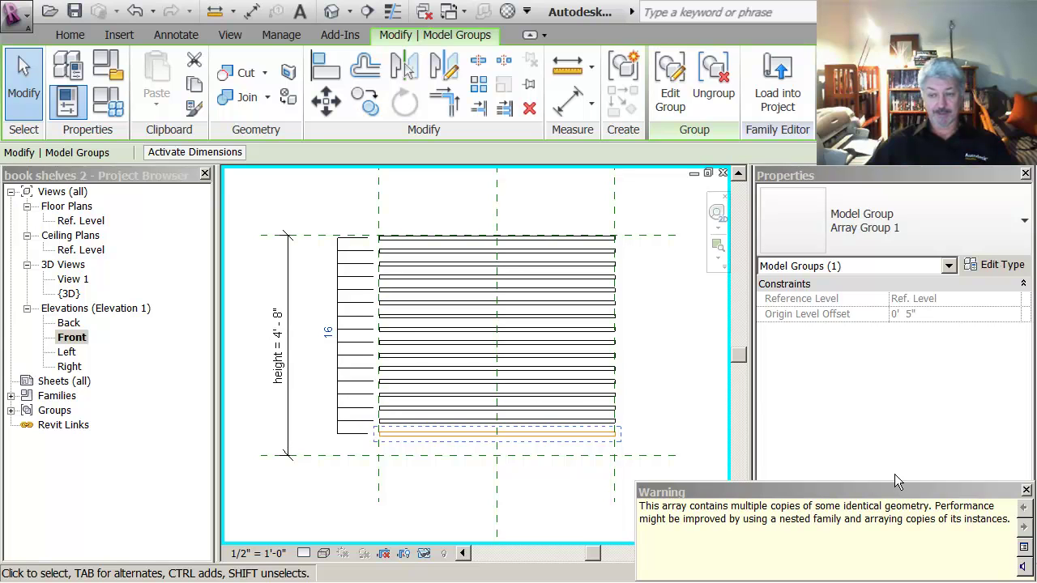
Change the shelf array count to 5 again, then settle on 8 shelves
{"action": "left_click", "coordinate": [327, 332]}
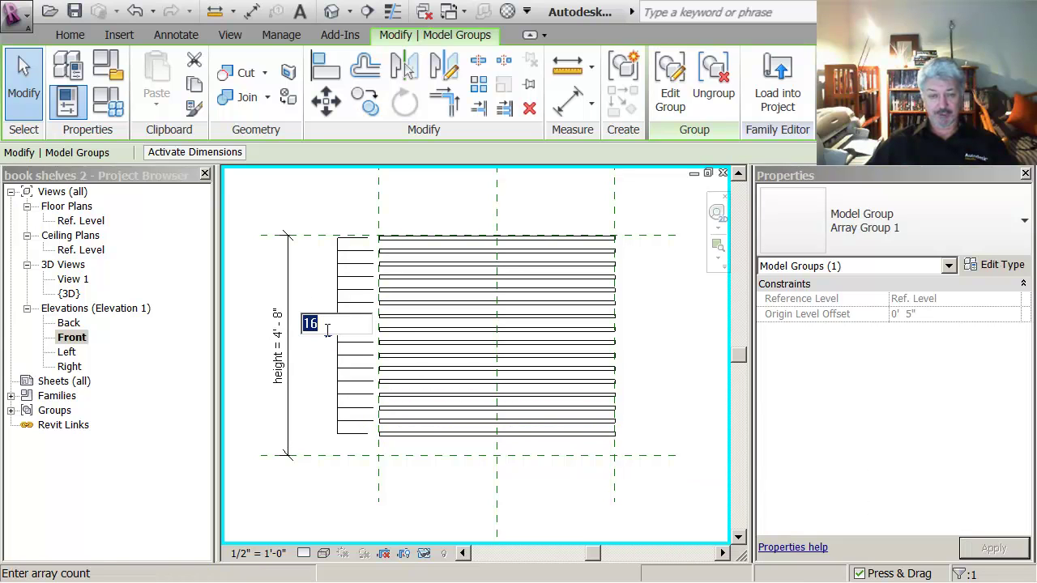
{"action": "type", "text": "5"}
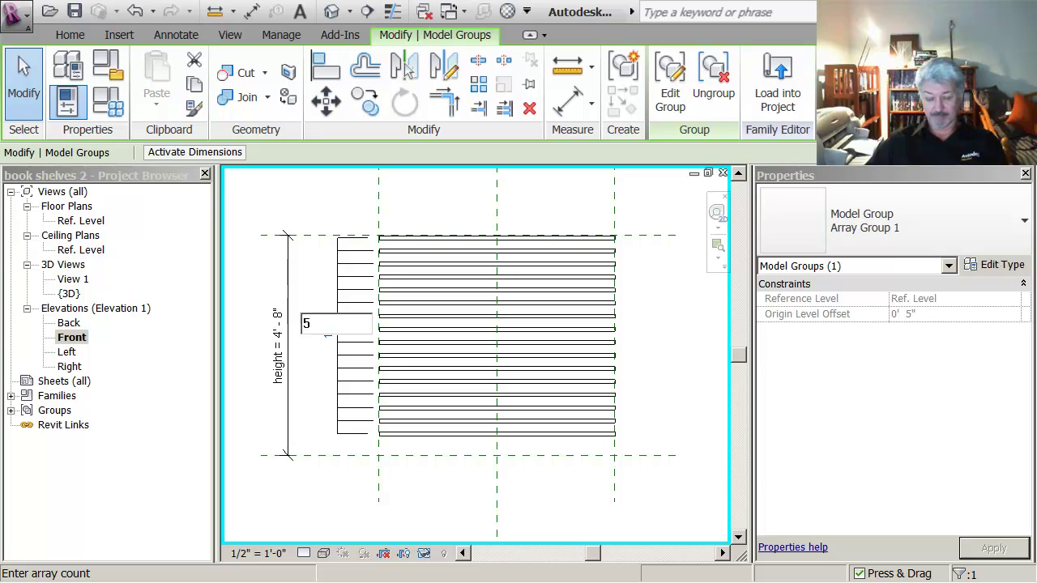
{"action": "key", "text": "Return"}
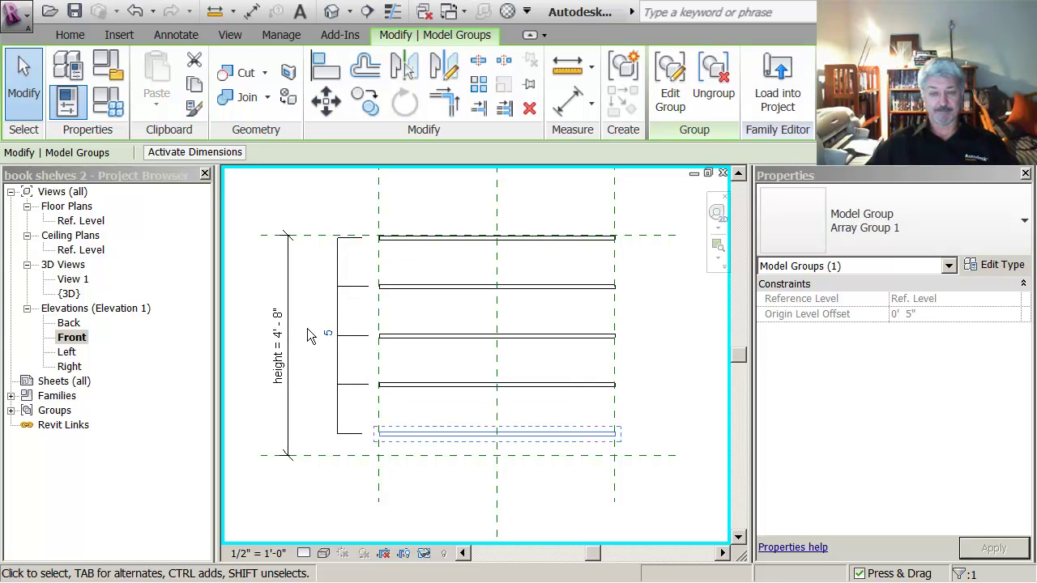
{"action": "left_click", "coordinate": [327, 334]}
{"action": "type", "text": "8"}
{"action": "key", "text": "Return"}
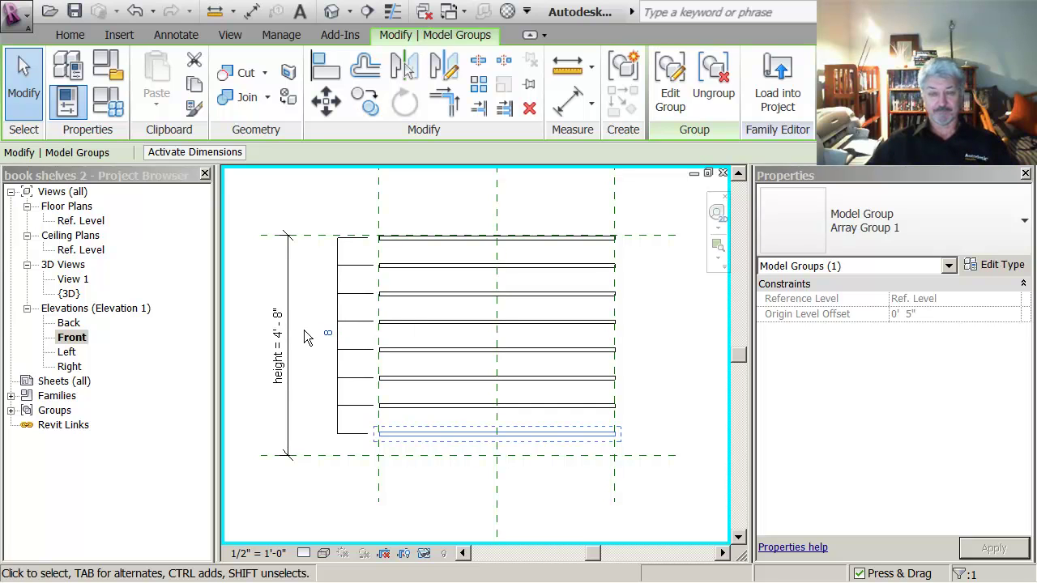
{"action": "key", "text": "Escape"}
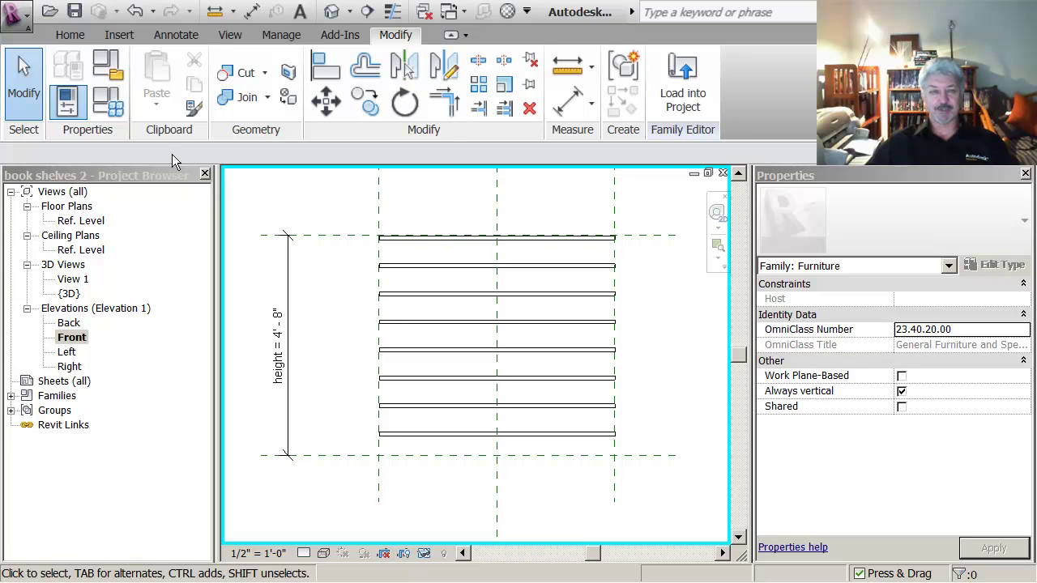
Open the Family Types dialog and move it aside
{"action": "left_click", "coordinate": [106, 111]}
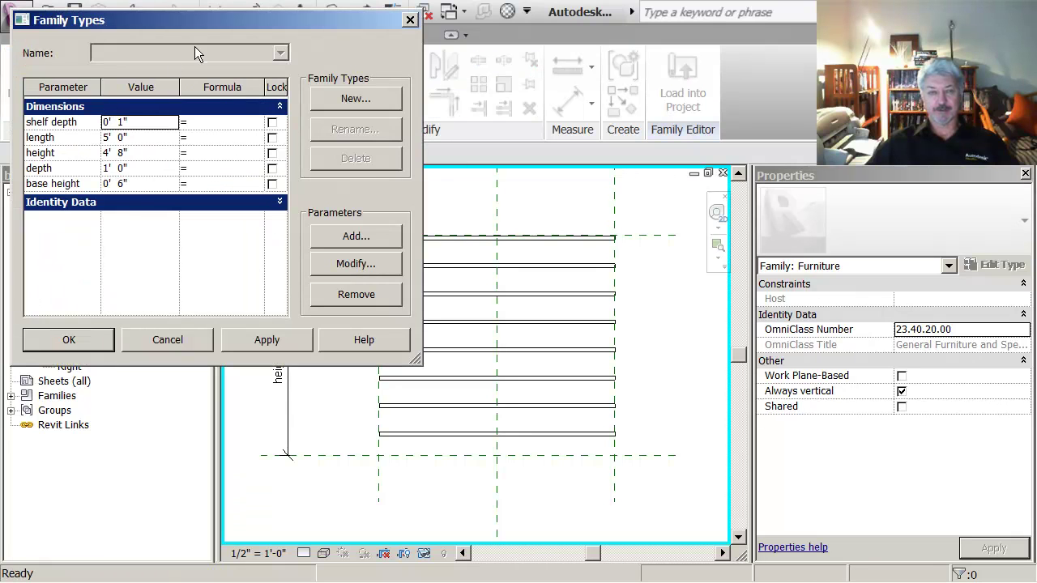
{"action": "left_click_drag", "start_coordinate": [193, 19], "coordinate": [436, 146]}
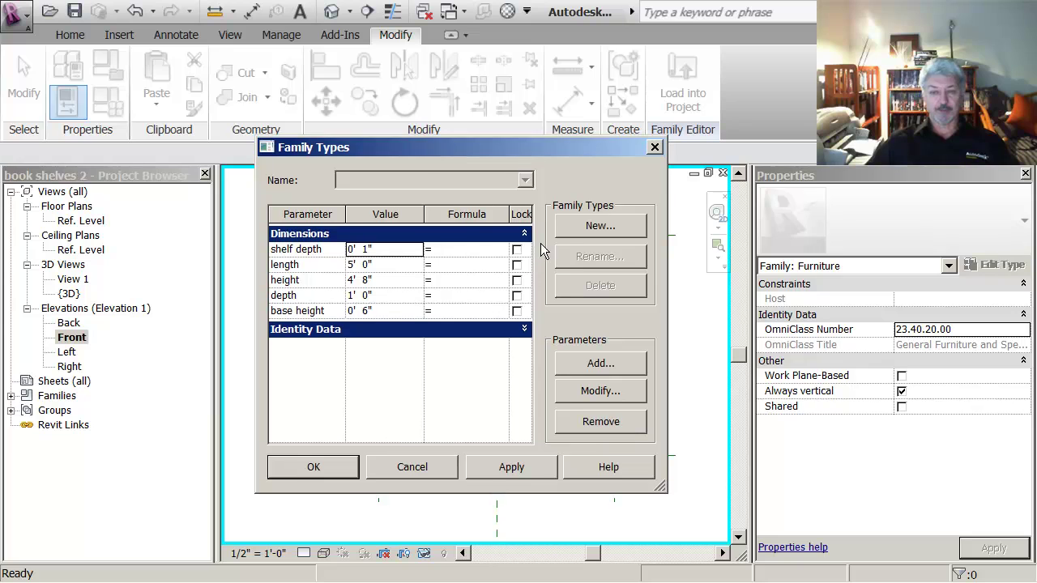
Add an Integer instance parameter named 'number of shelves'
{"action": "left_click", "coordinate": [596, 364]}
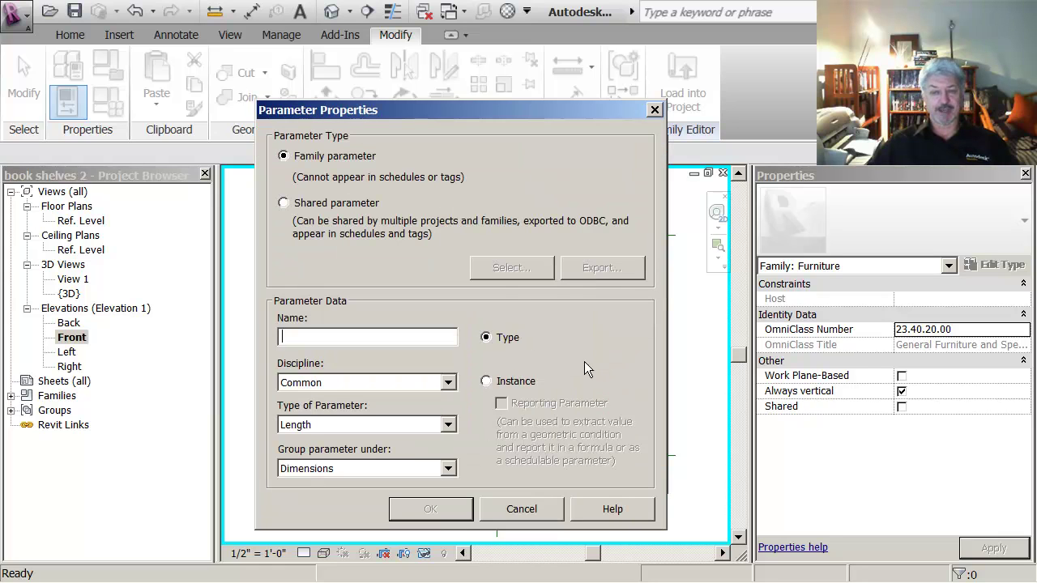
{"action": "left_click_drag", "start_coordinate": [446, 112], "coordinate": [450, 90]}
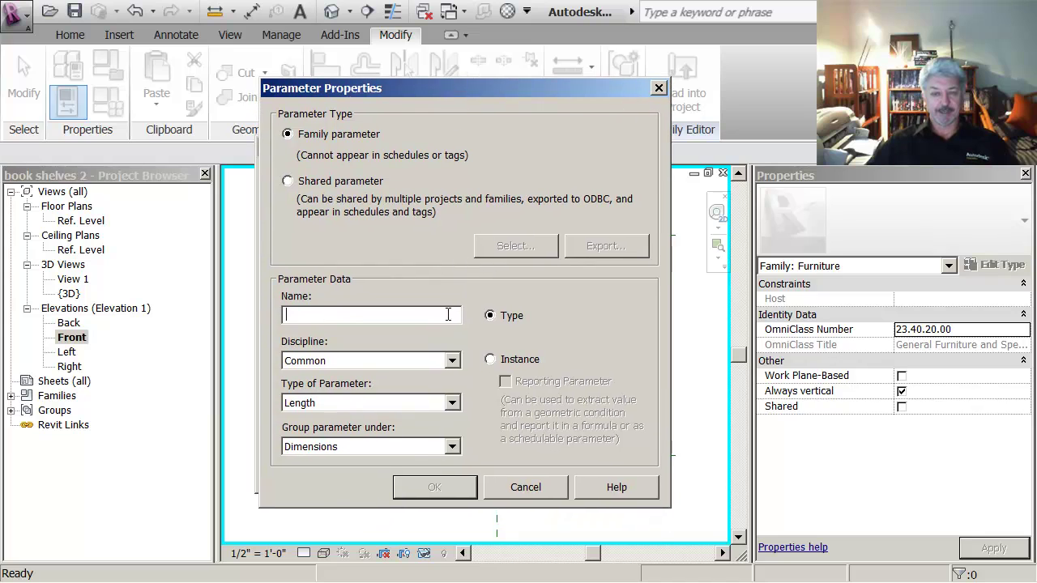
{"action": "left_click", "coordinate": [452, 403]}
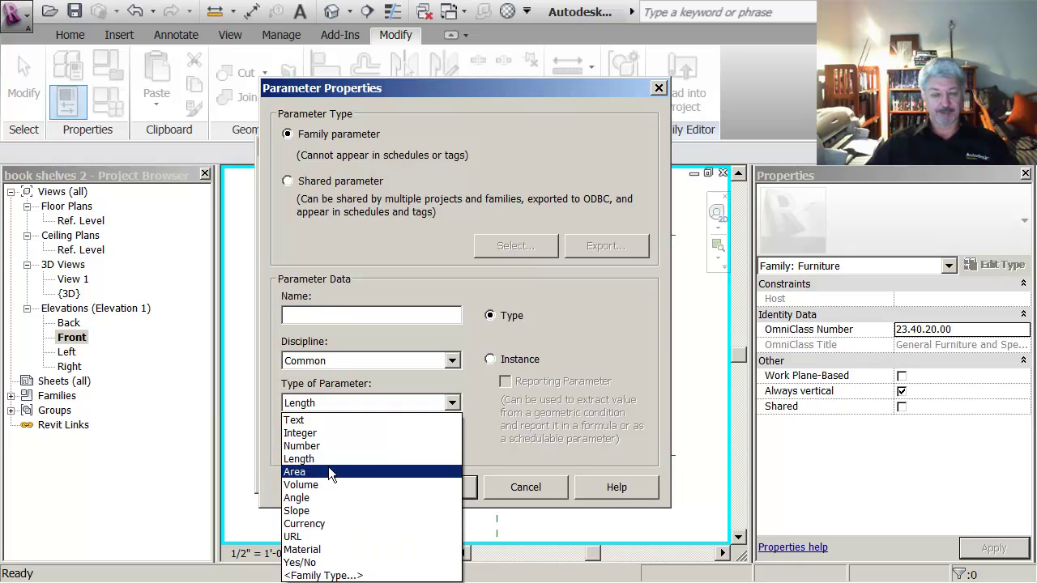
{"action": "left_click", "coordinate": [304, 433]}
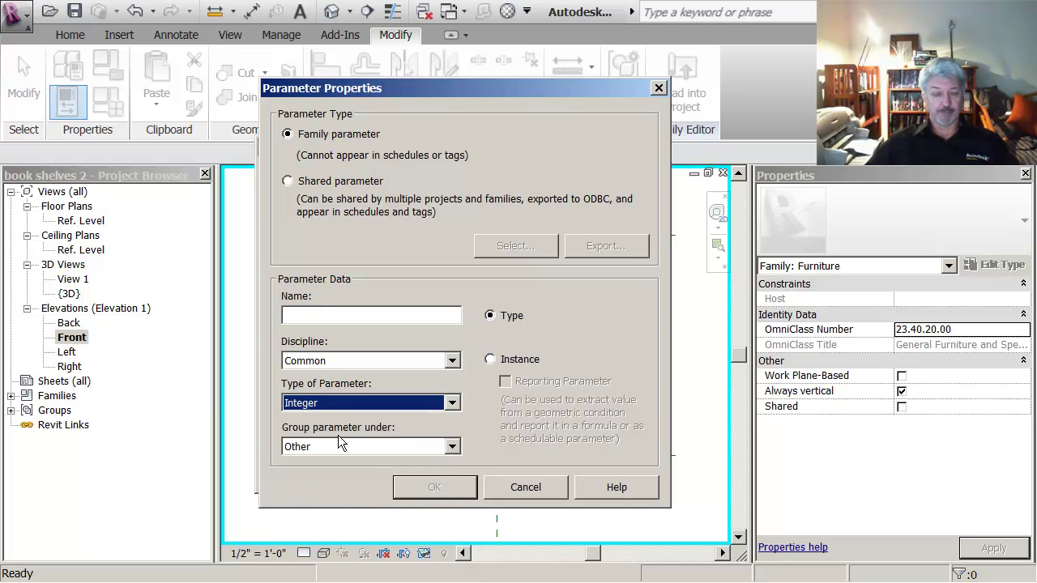
{"action": "left_click", "coordinate": [320, 316]}
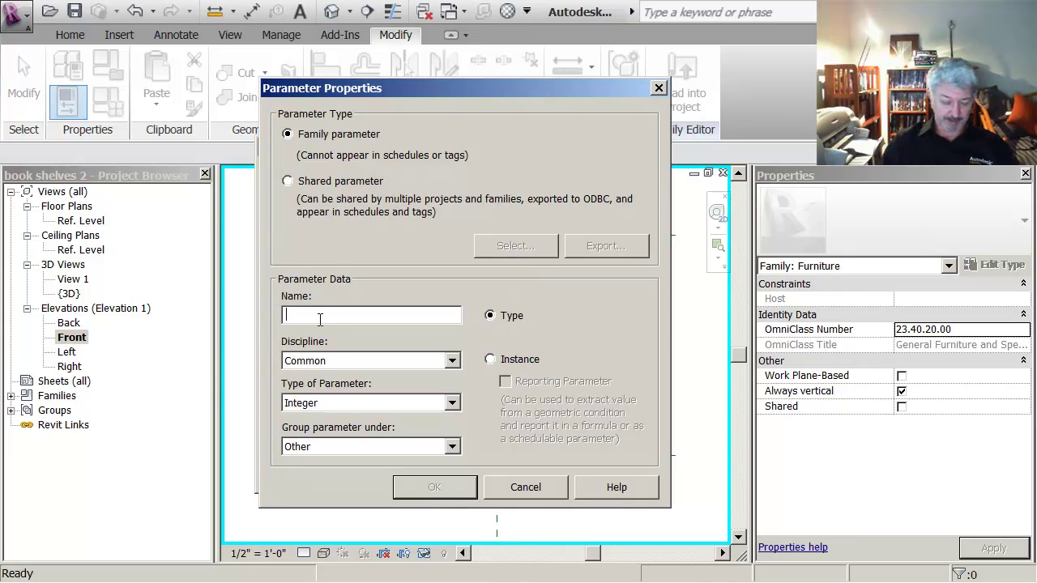
{"action": "type", "text": "numb"}
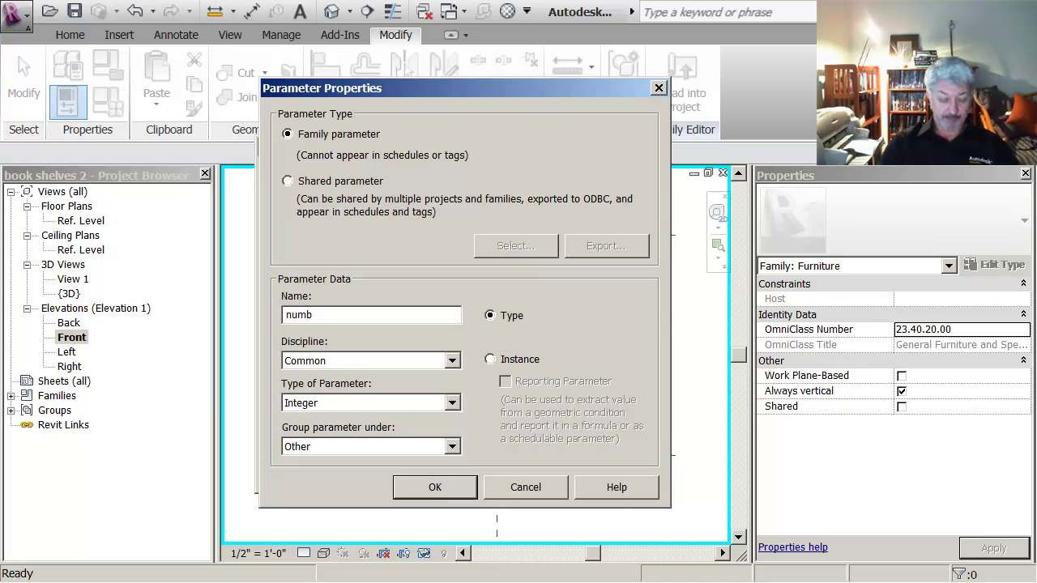
{"action": "type", "text": "er of she"}
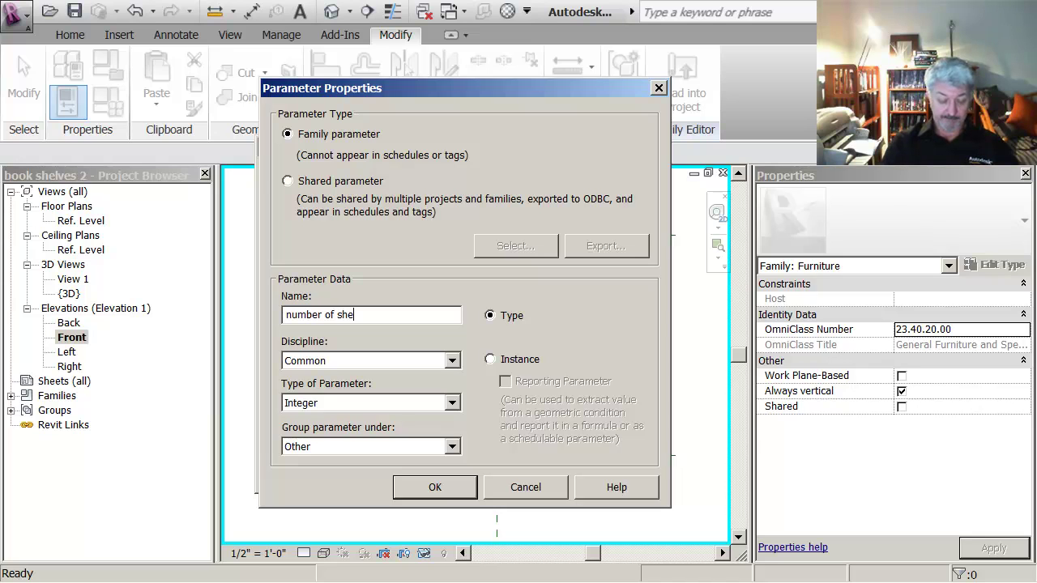
{"action": "type", "text": "lves"}
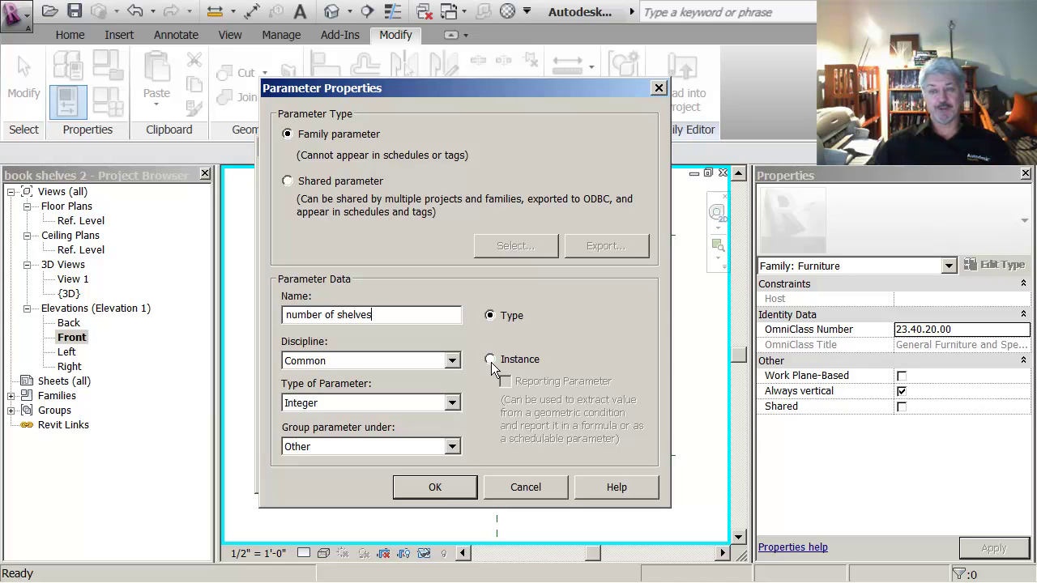
{"action": "left_click", "coordinate": [490, 359]}
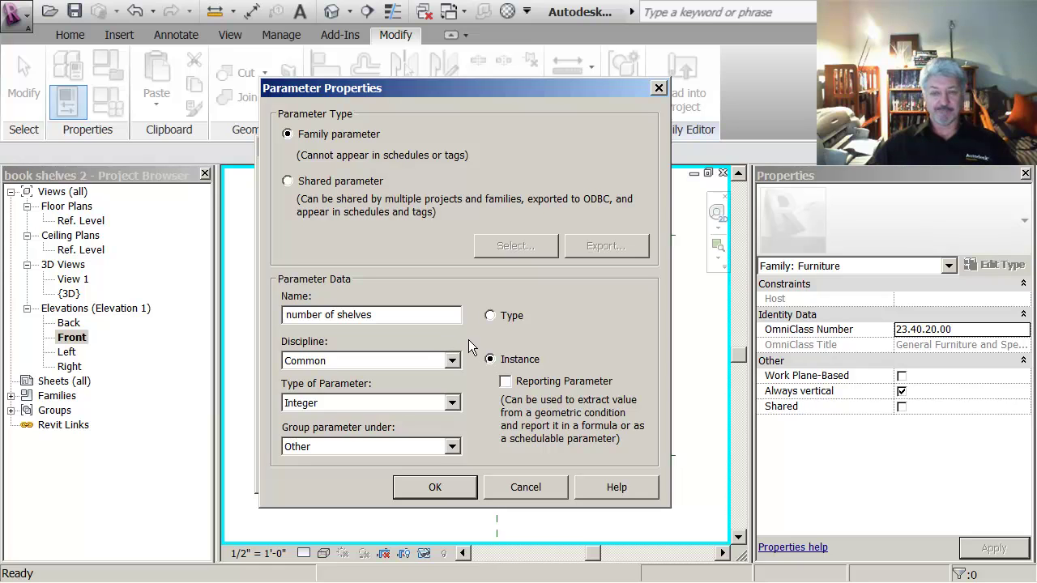
Create the 'number of shelves' parameter with a value of 5 and apply it
{"action": "left_click", "coordinate": [446, 487]}
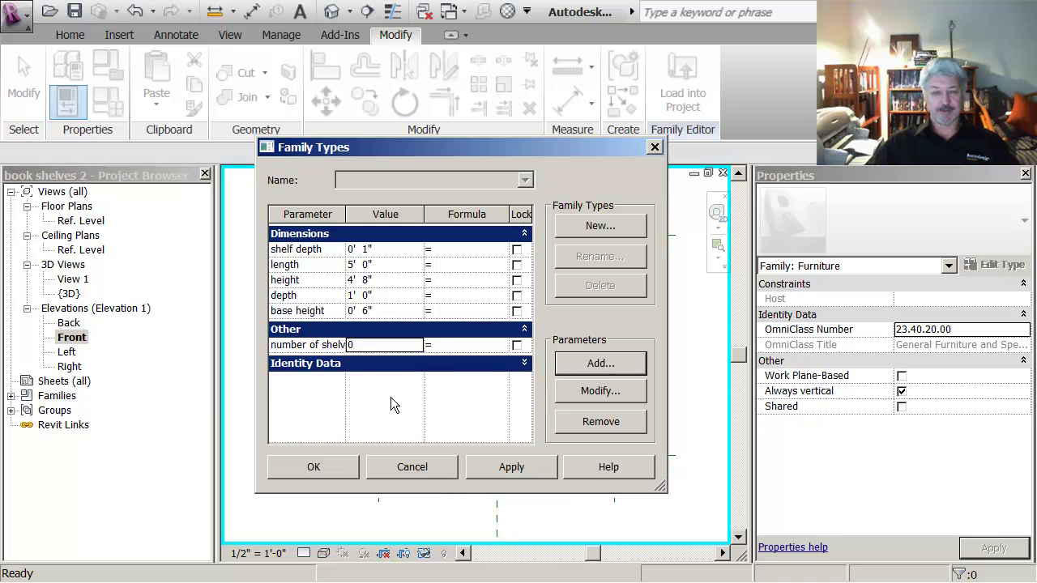
{"action": "left_click", "coordinate": [363, 344]}
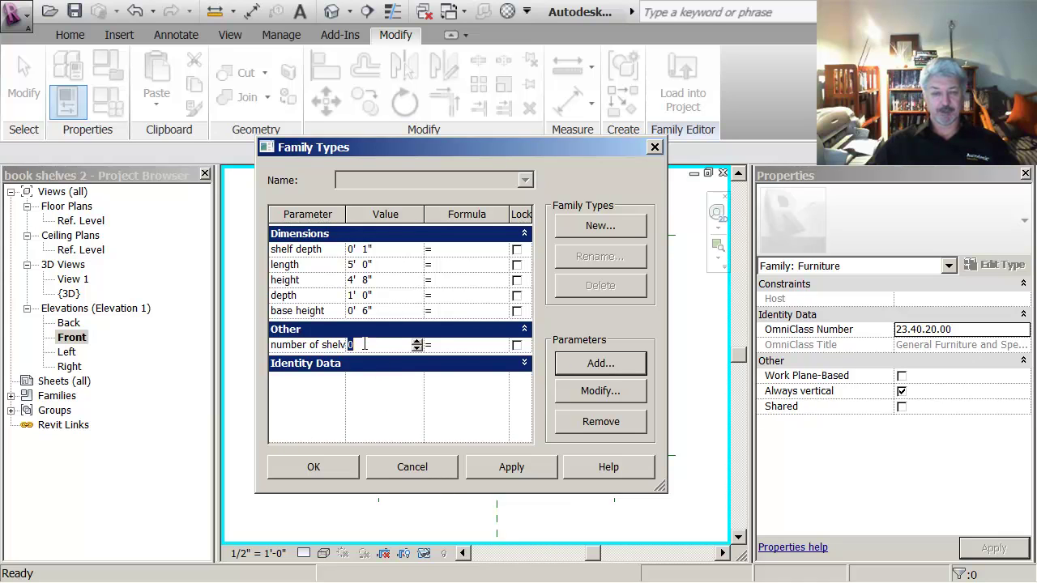
{"action": "type", "text": "5"}
{"action": "left_click", "coordinate": [499, 468]}
{"action": "left_click", "coordinate": [336, 468]}
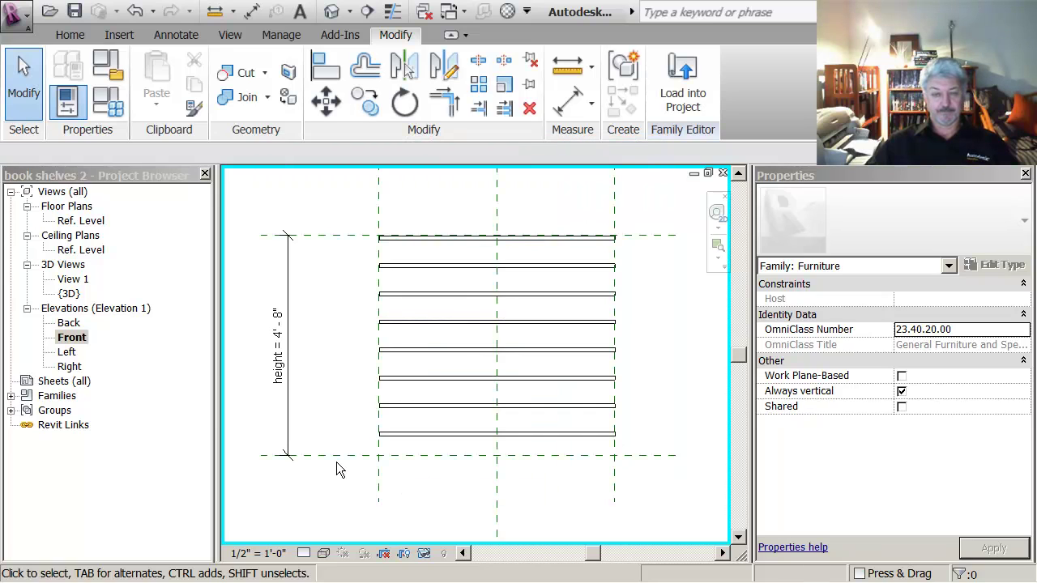
Select the shelf array group and edit its count of 8
{"action": "scroll", "coordinate": [344, 361], "scroll_direction": "up", "scroll_amount": 1}
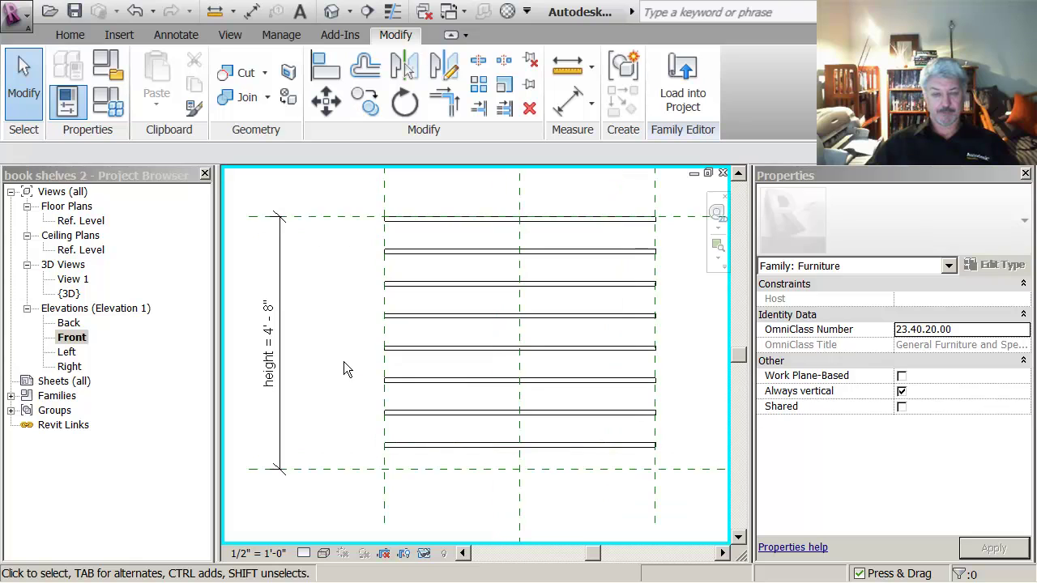
{"action": "left_click", "coordinate": [410, 445]}
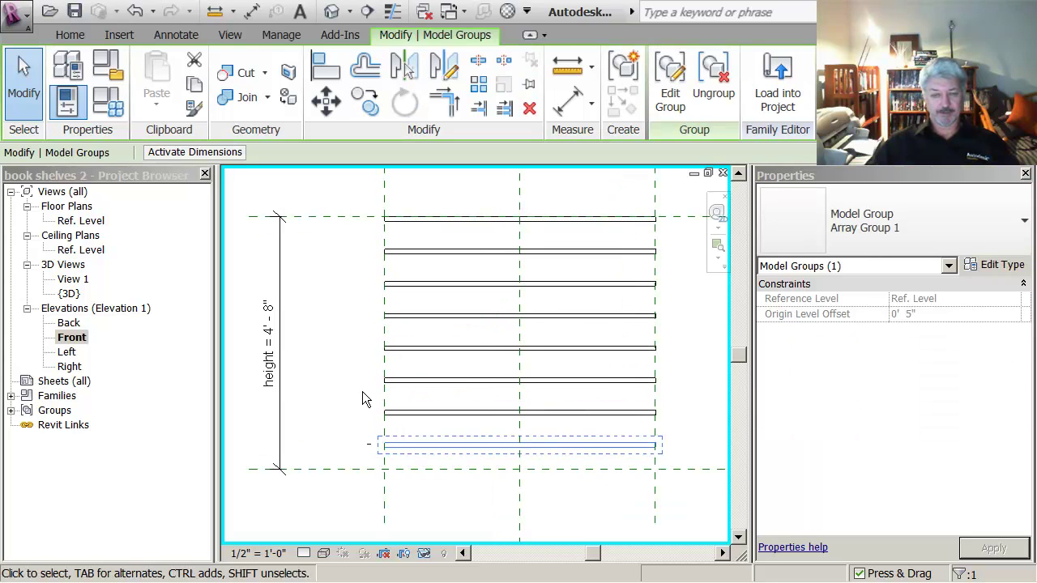
{"action": "left_click", "coordinate": [328, 330]}
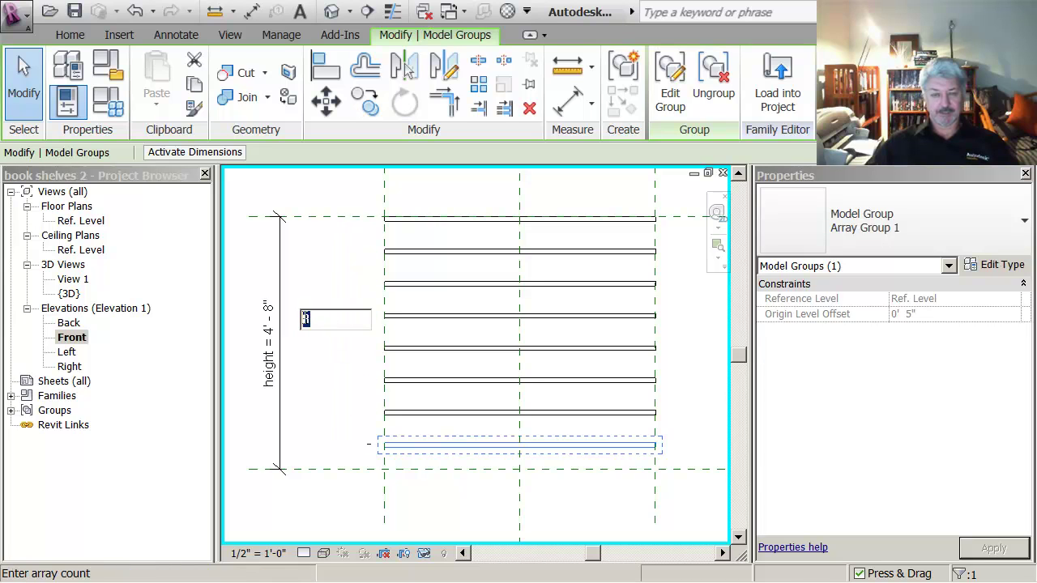